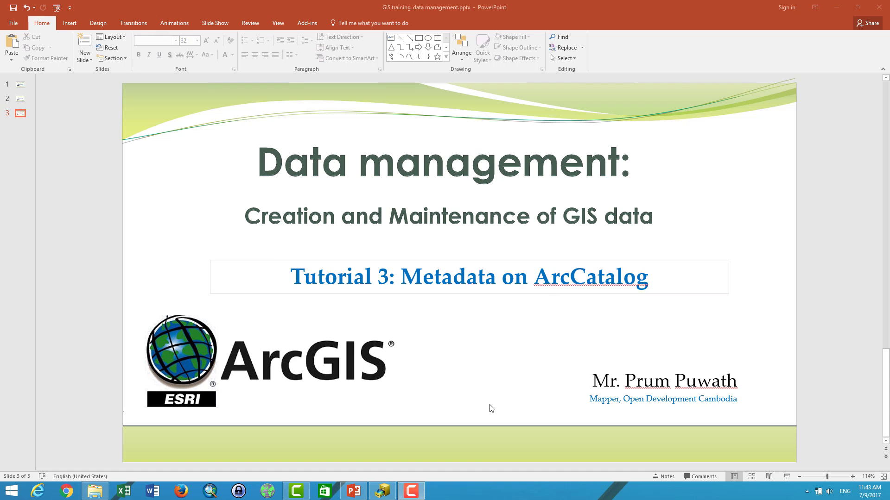
# - Switch to ArcCatalog and expand Folder Connections to list the contents of E:\GIS_data
pyautogui.click(386, 481)
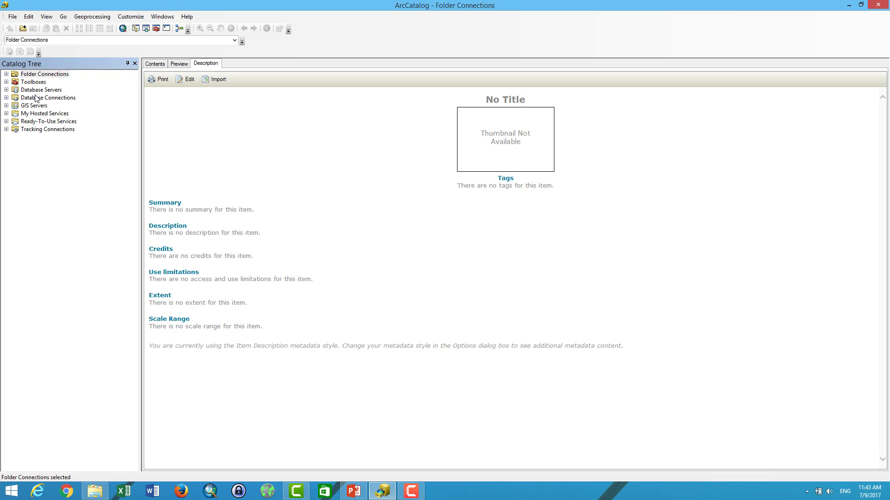
pyautogui.click(6, 74)
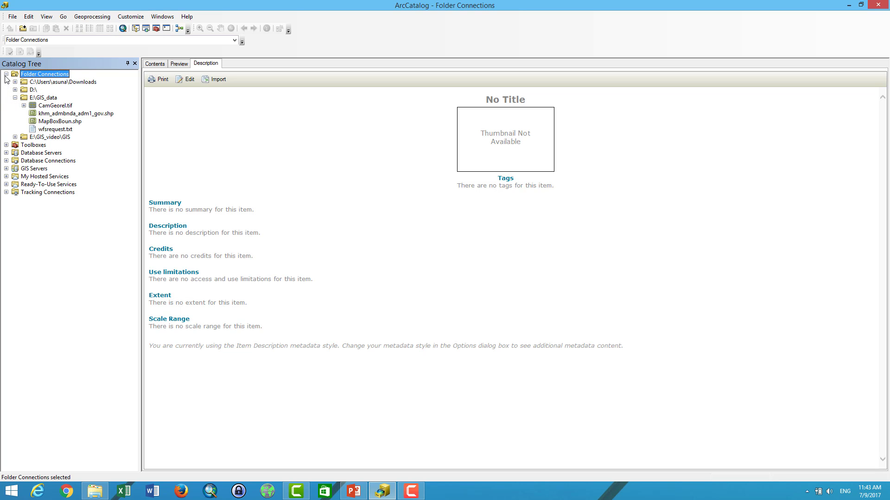
# - Select khm_admbnda_adm1_gov.shp and preview it as a map of Cambodia's provincial boundaries
pyautogui.click(56, 114)
pyautogui.click(176, 65)
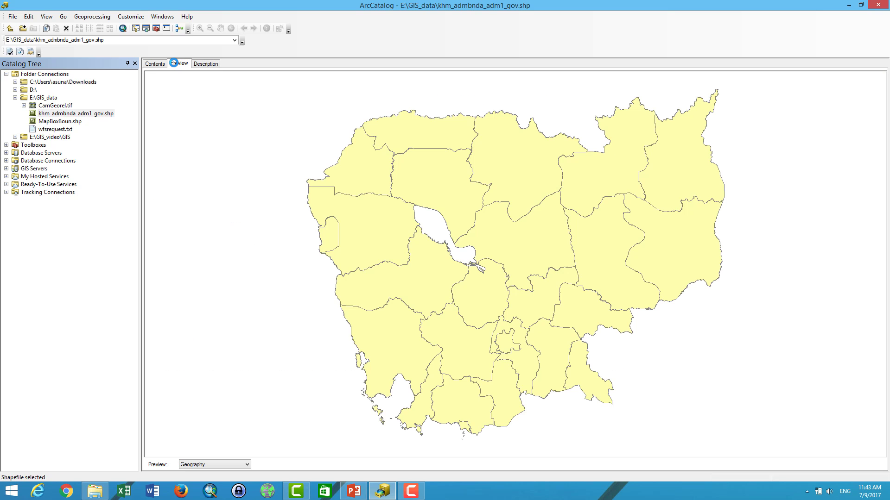
pyautogui.click(65, 116)
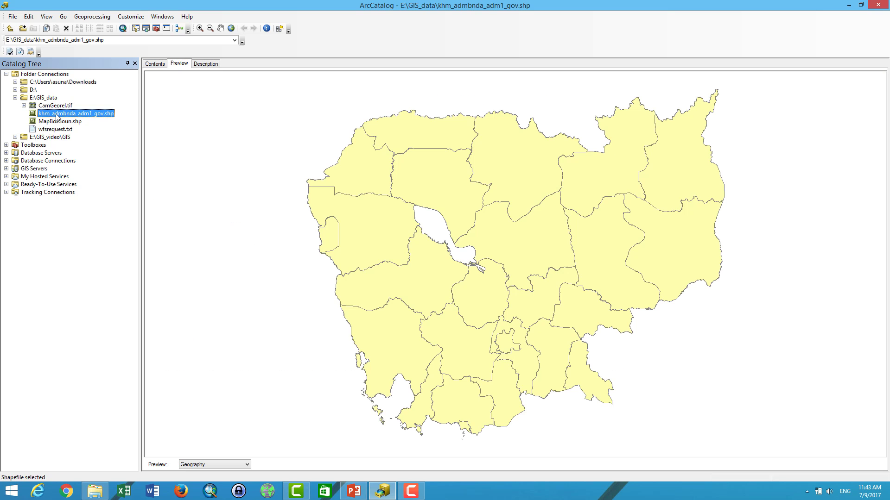
pyautogui.click(524, 246)
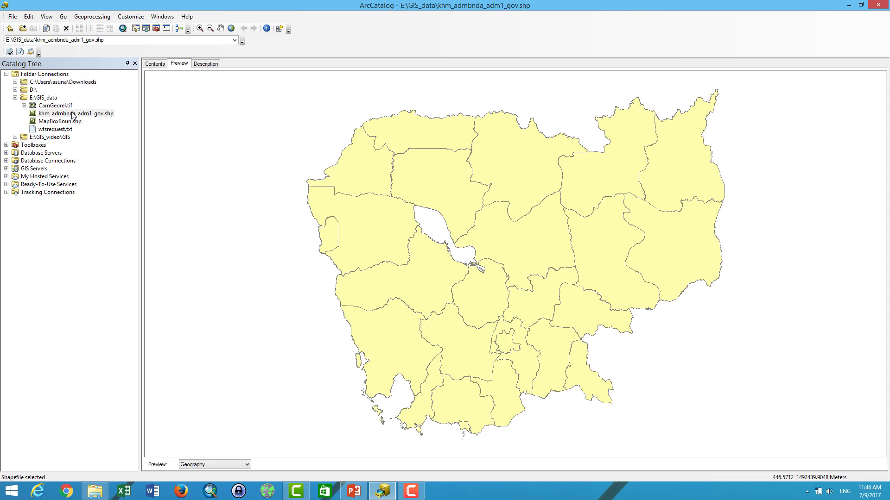
# - Show the shapefile's Description and highlight the missing thumbnail and empty Summary, Tags, Credits sections
pyautogui.click(202, 67)
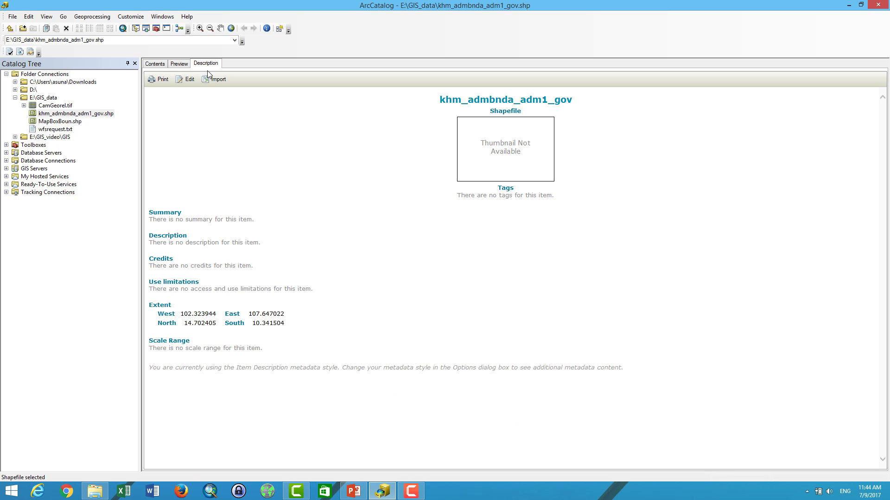
pyautogui.moveTo(233, 110); pyautogui.dragTo(500, 366)
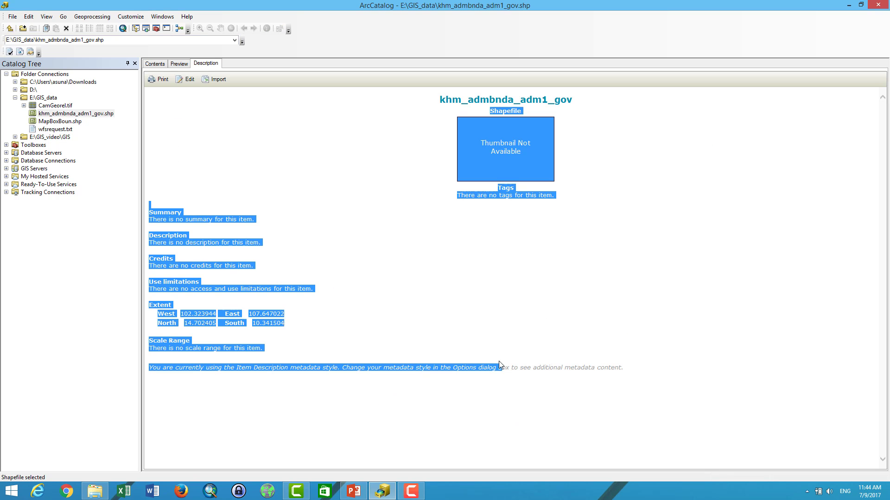
pyautogui.click(250, 191)
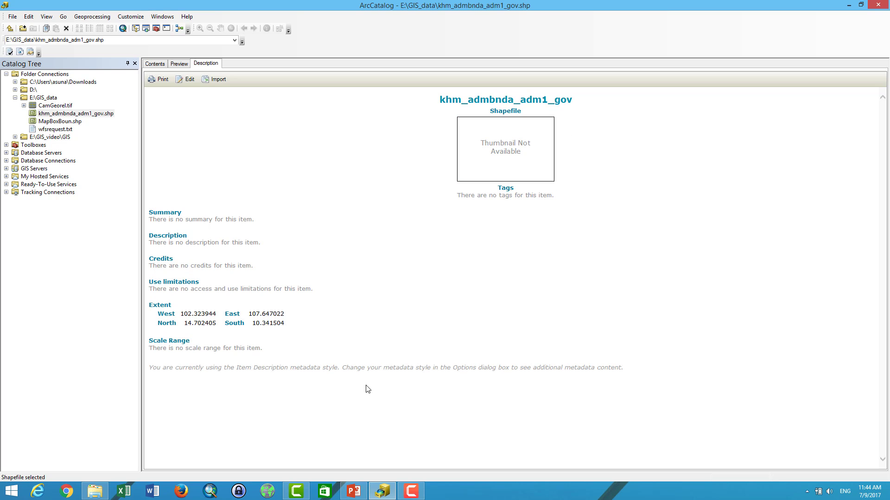
pyautogui.moveTo(508, 123); pyautogui.dragTo(521, 153)
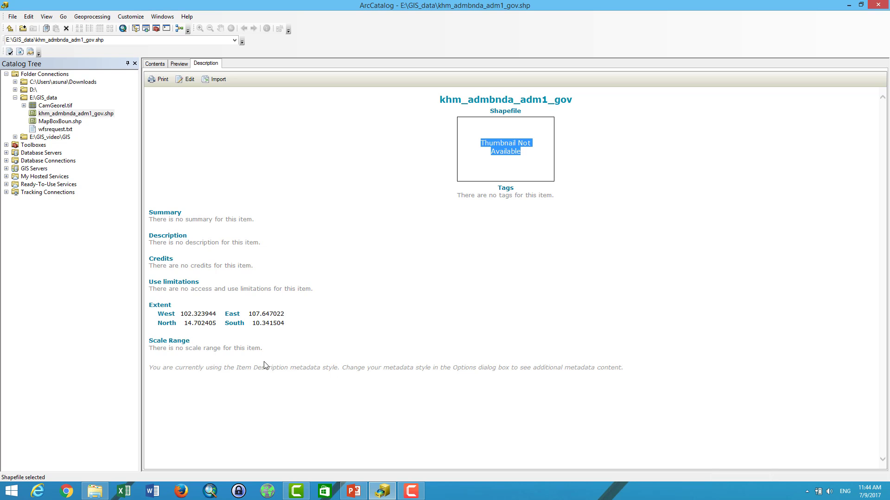
pyautogui.click(421, 284)
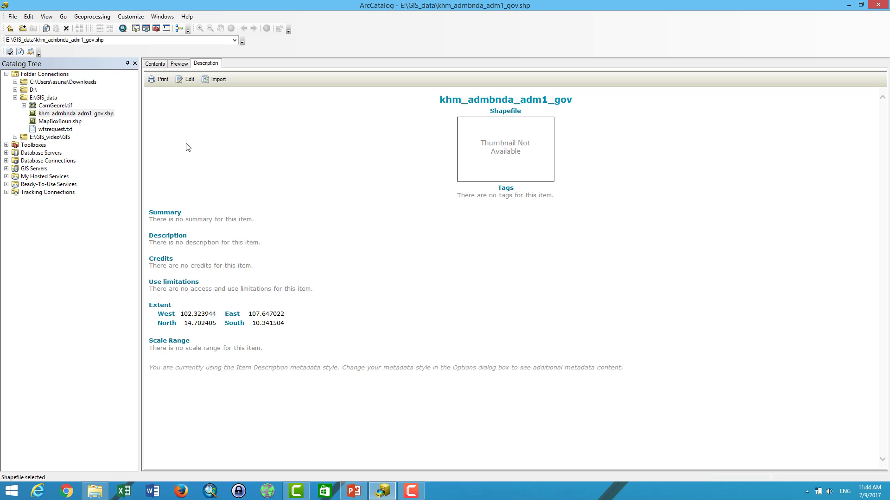
pyautogui.moveTo(293, 157); pyautogui.dragTo(363, 373)
pyautogui.click(364, 373)
pyautogui.moveTo(151, 214); pyautogui.dragTo(623, 369)
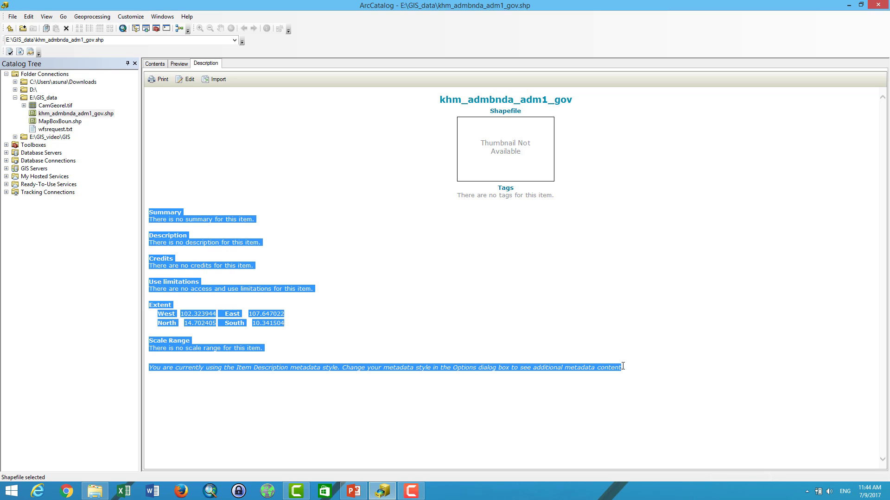
pyautogui.click(435, 374)
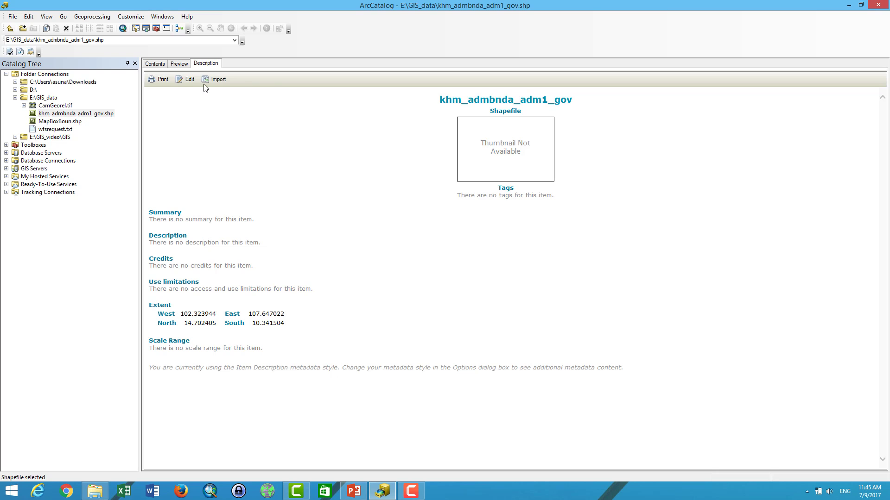
# - Edit the description, retitle it Cambodia_administraive_boundary_lv1, and begin the tags with basemap
pyautogui.click(179, 80)
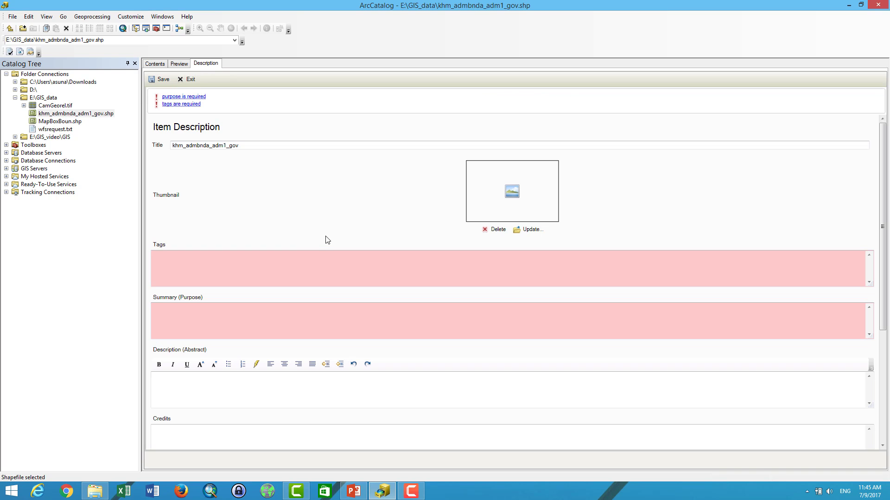
pyautogui.moveTo(244, 147); pyautogui.dragTo(148, 146)
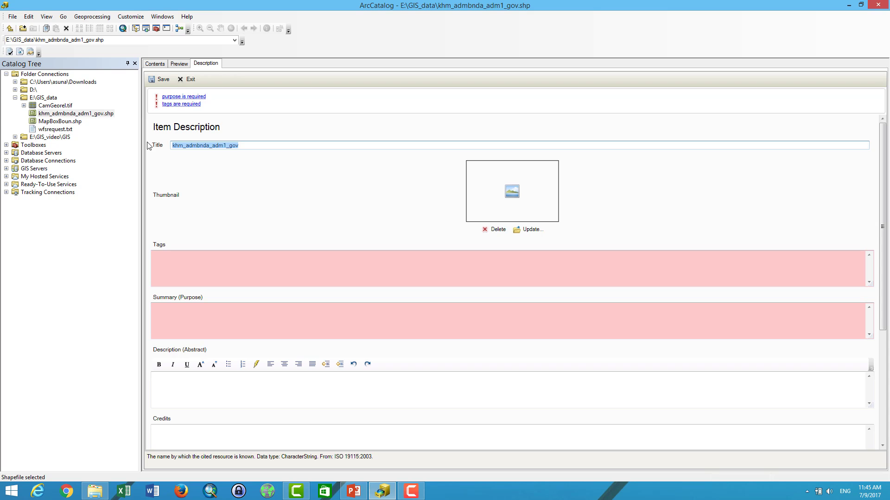
pyautogui.write('C')
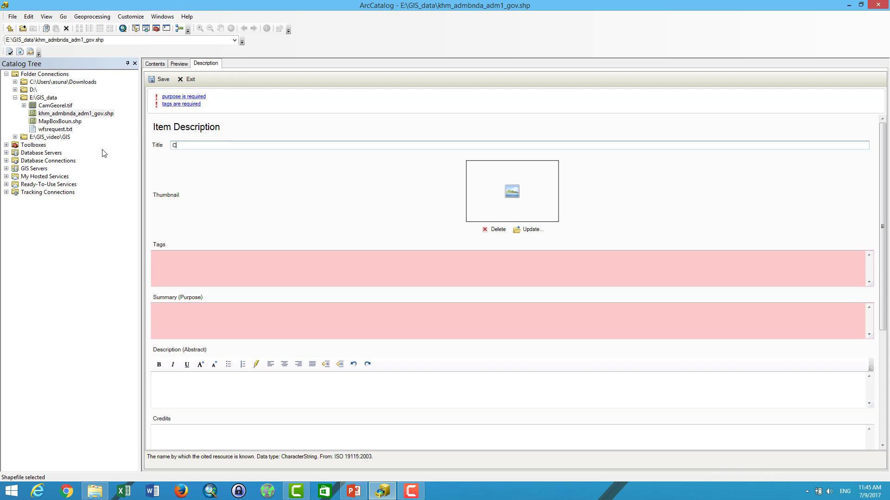
pyautogui.write('ambodia_admin')
pyautogui.write('istra')
pyautogui.write('ivt')
pyautogui.write('e')
pyautogui.write('_boundary')
pyautogui.write('_lv1')
pyautogui.click(203, 264)
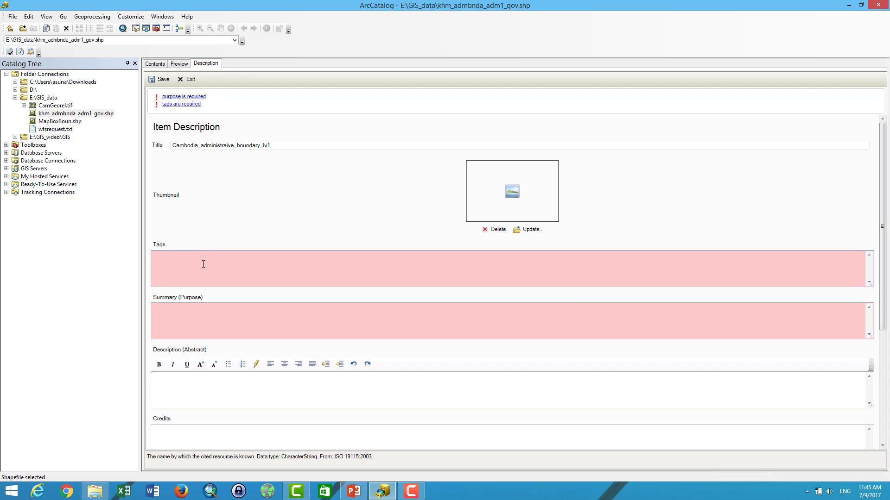
pyautogui.write('basemap,  prov')
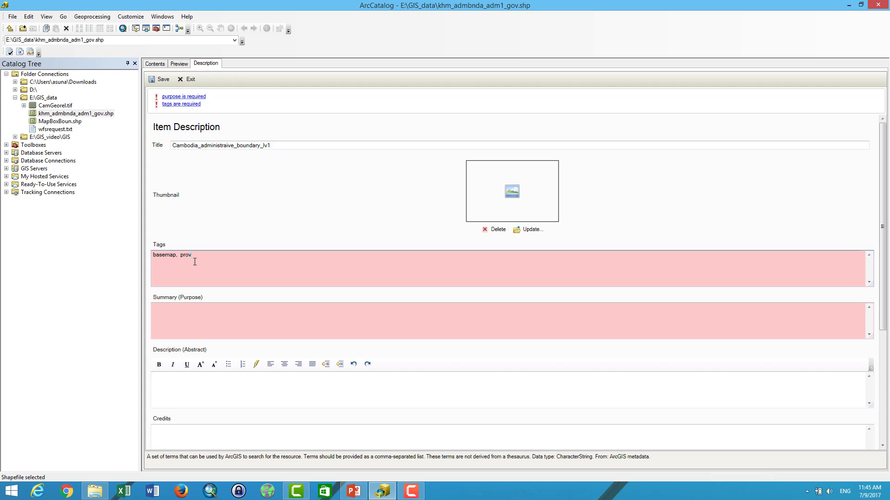
# - Complete the tags as basemap, province and summarize the 2014 boundary with 25 provinces in Cambodia
pyautogui.write('ince')
pyautogui.click(232, 311)
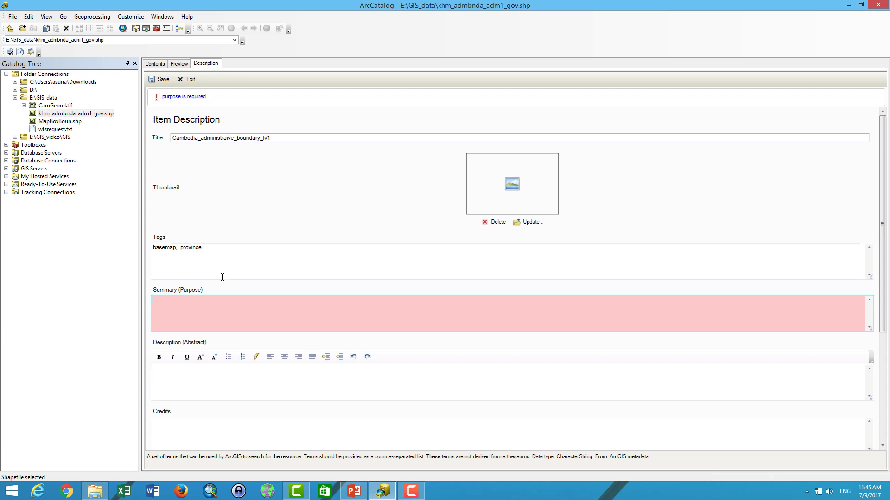
pyautogui.scroll(-3, 223, 276)
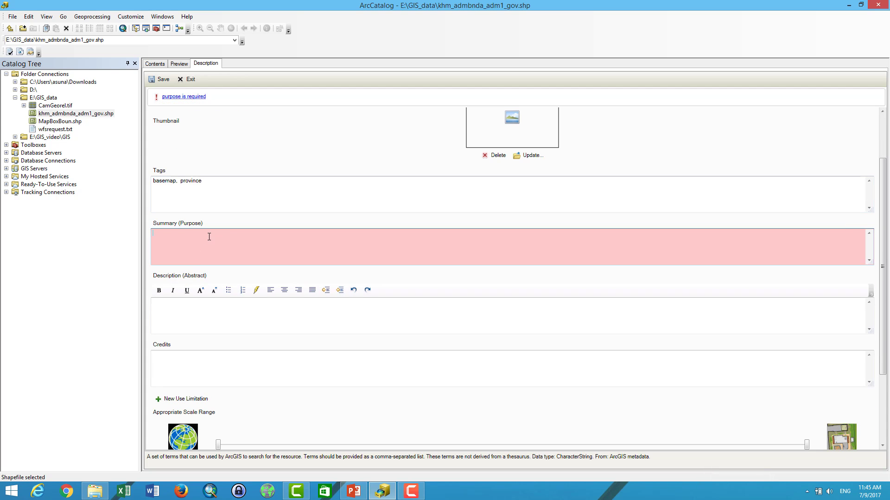
pyautogui.write('THis')
pyautogui.write('ndary in 2014 with 25 provinces in Cambodia.')
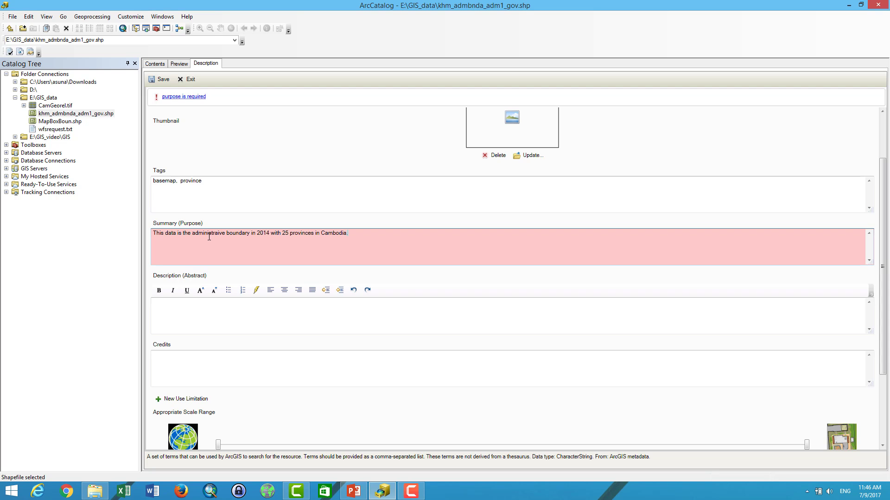
pyautogui.scroll(-3, 229, 333)
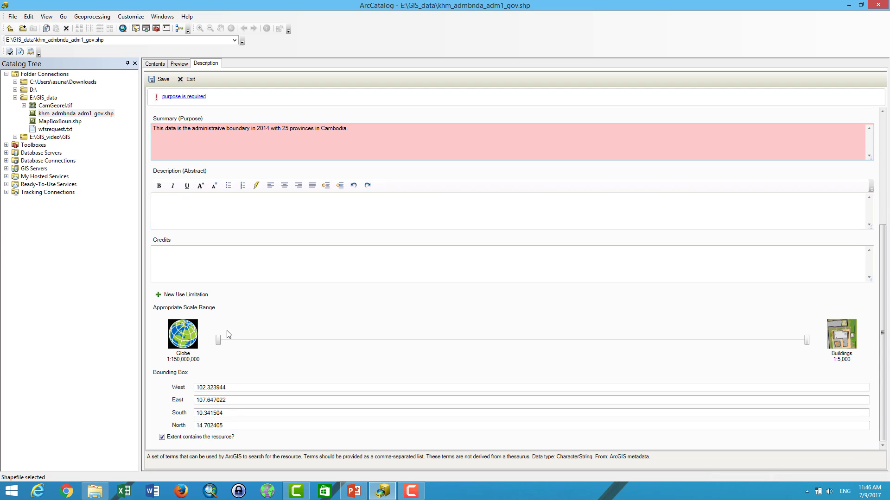
# - Credit the data as originally from the Ministry of Land Managment Urban Planning and Construction
pyautogui.click(224, 257)
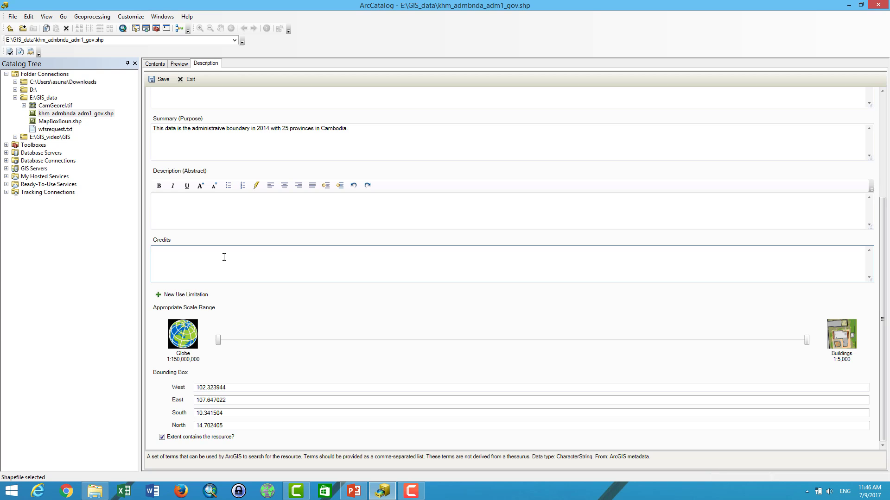
pyautogui.write('This data was origninally from Miini')
pyautogui.press('BackSpace')
pyautogui.press('BackSpace')
pyautogui.press('BackSpace')
pyautogui.press('BackSpace')
pyautogui.press('BackSpace')
pyautogui.write('nistry of Land Managment')
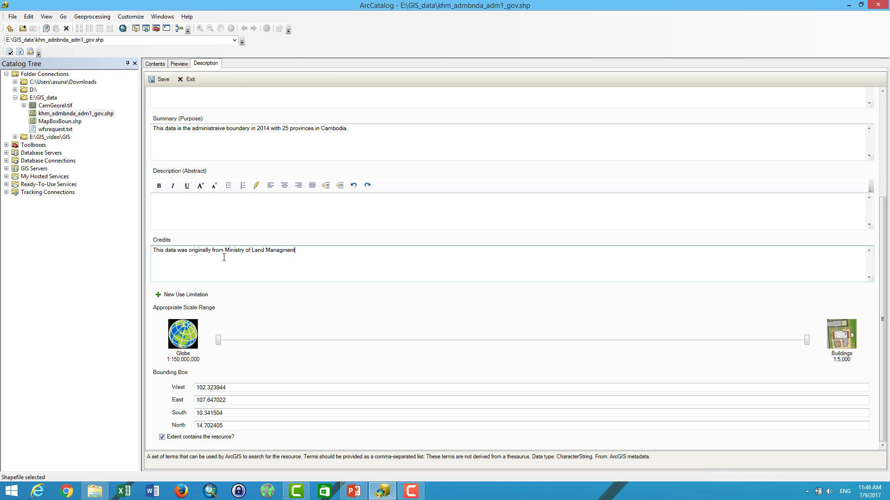
pyautogui.write(' Urban Planning and Construction')
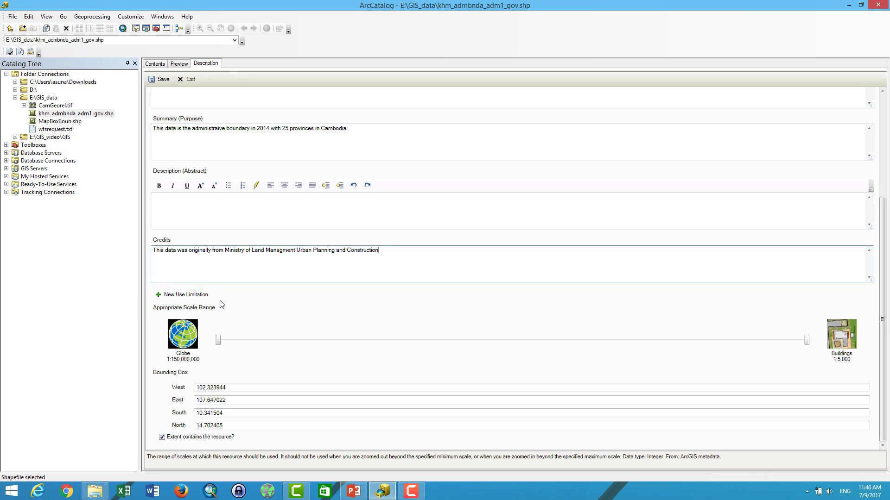
# - Add a new, empty Use Limitation section below the credits
pyautogui.click(163, 296)
pyautogui.click(191, 327)
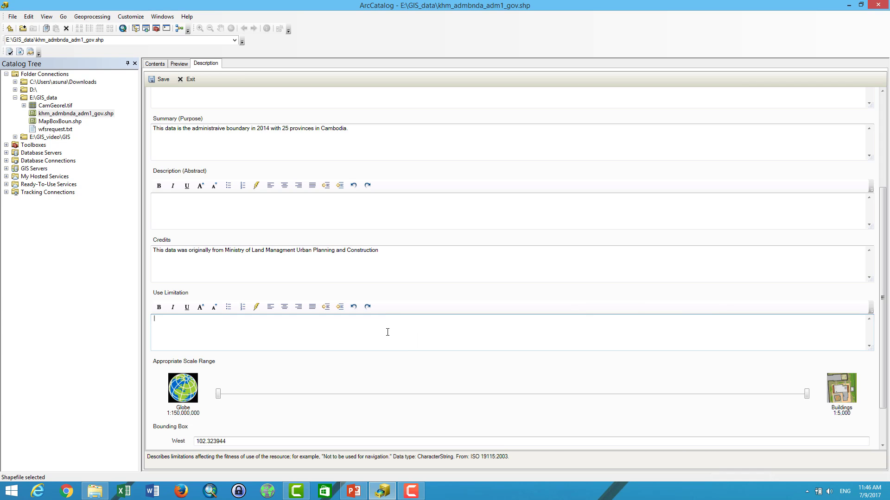
pyautogui.scroll(-1, 243, 375)
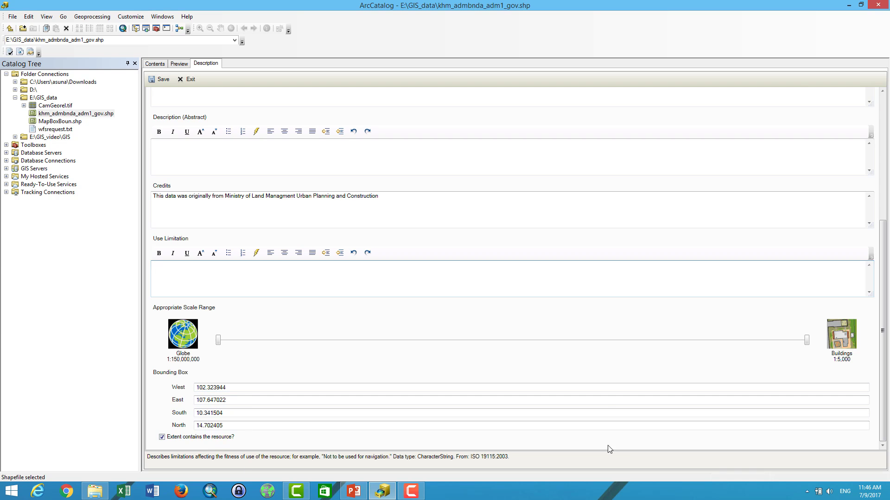
# - Save the item description and highlight the saved summary and ministry credits on the page
pyautogui.click(162, 79)
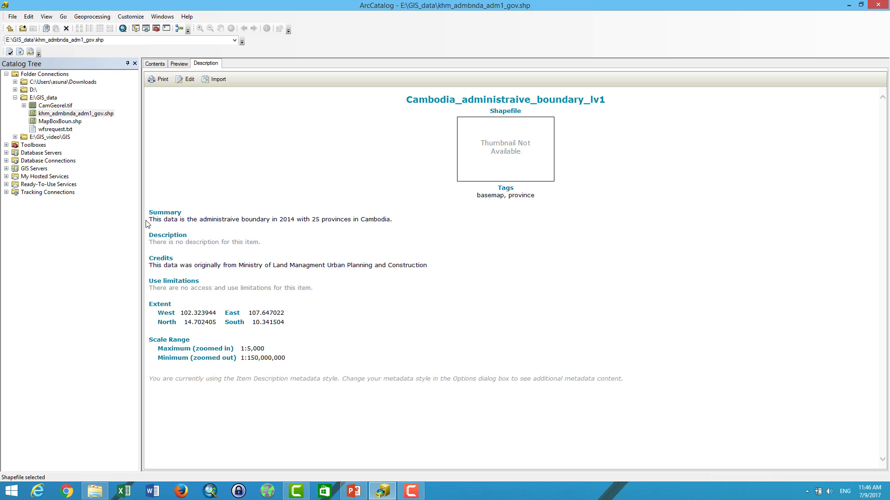
pyautogui.moveTo(145, 219); pyautogui.dragTo(445, 272)
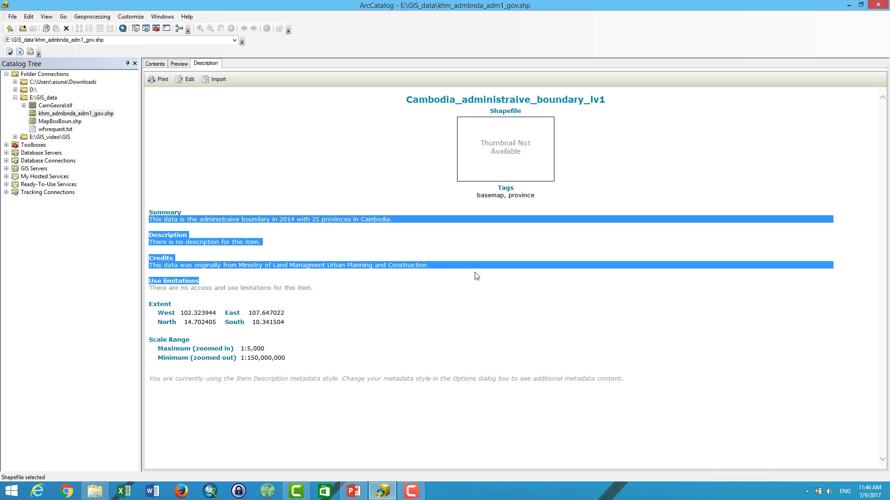
pyautogui.click(476, 293)
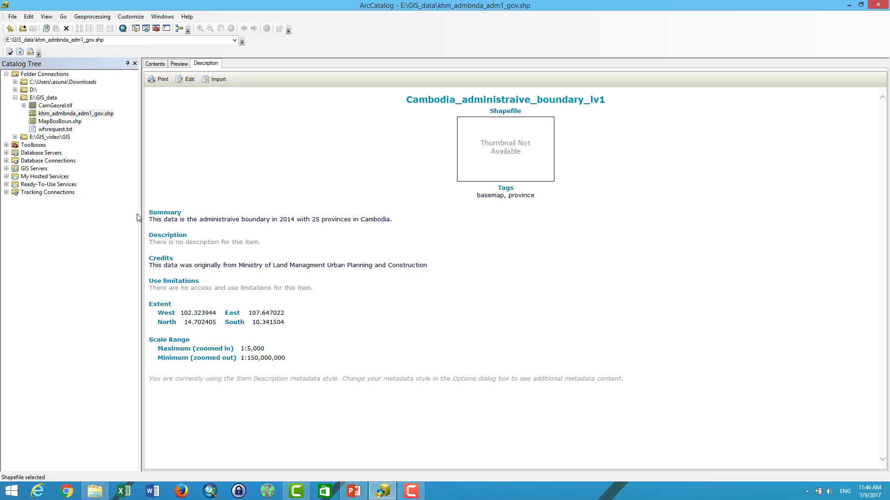
pyautogui.moveTo(139, 214); pyautogui.dragTo(322, 379)
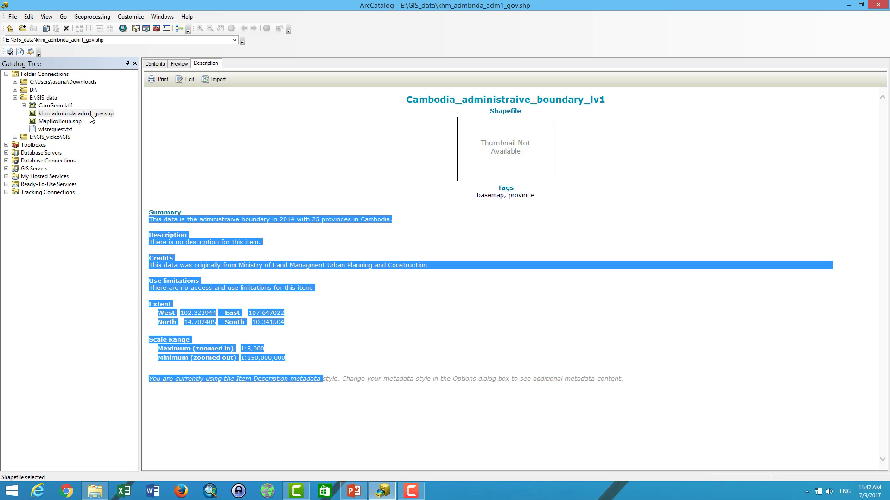
pyautogui.click(327, 250)
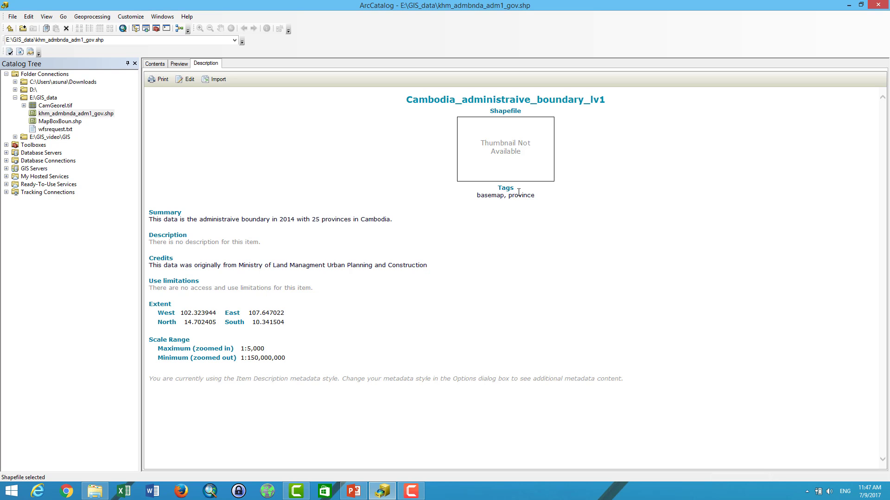
pyautogui.moveTo(198, 208); pyautogui.dragTo(376, 357)
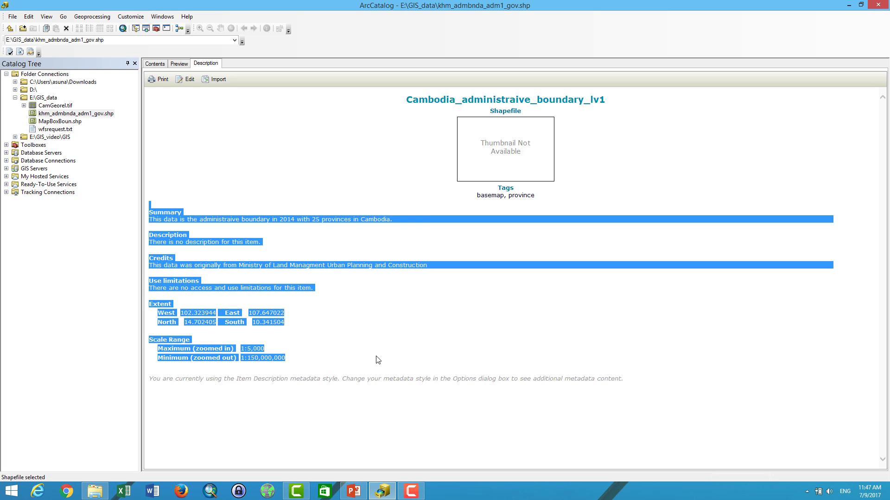
pyautogui.click(617, 360)
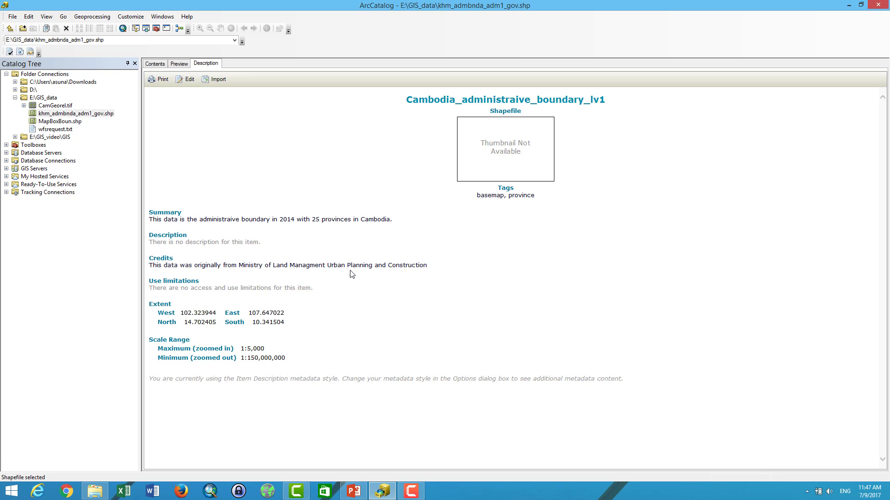
pyautogui.moveTo(274, 265); pyautogui.dragTo(433, 263)
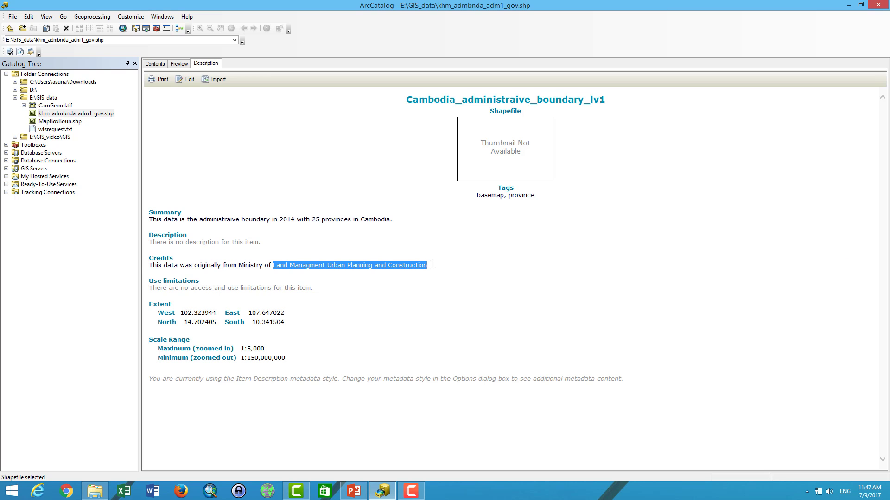